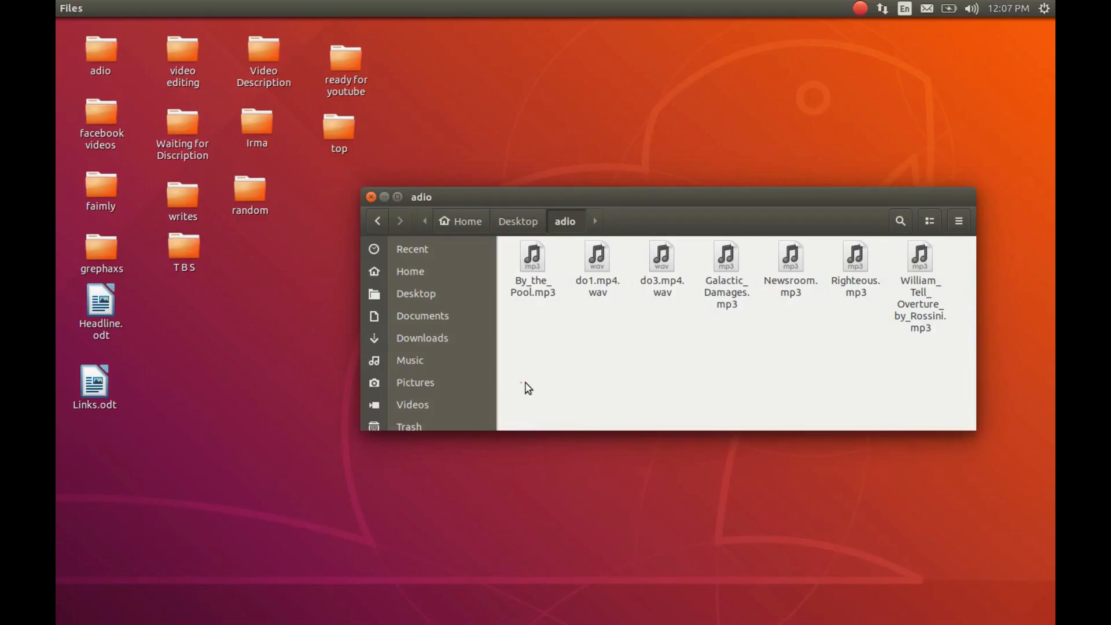
Step: Rubber-band select all seven audio tracks in the adio folder (55.0 MB total)
mouse_move(520, 382)
left_mouse_down()
mouse_move(960, 263)
mouse_move(957, 253)
left_mouse_up()
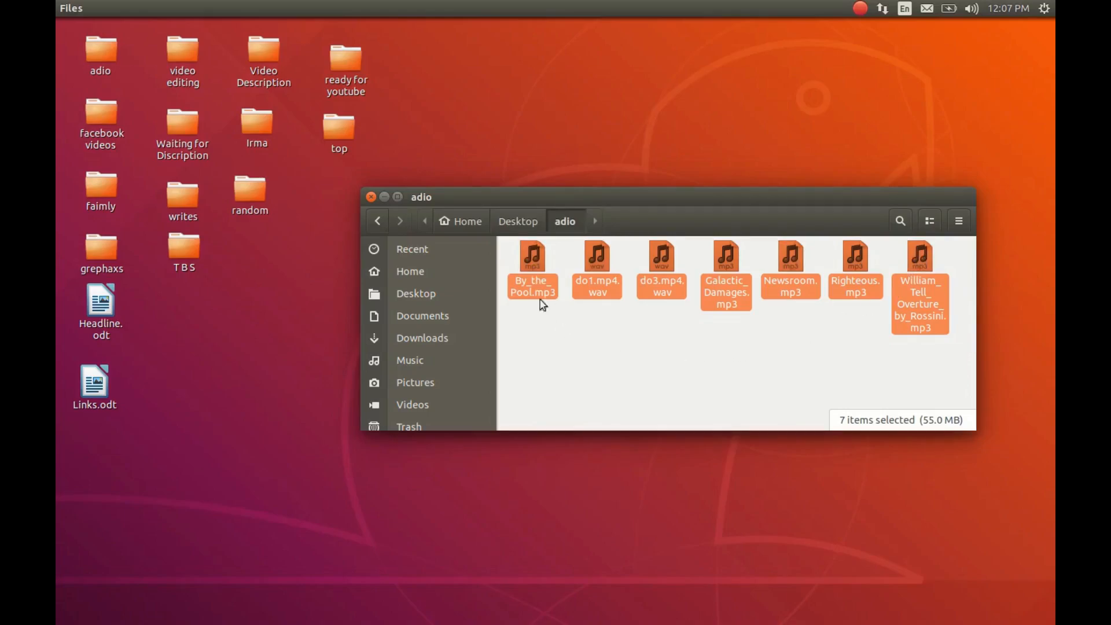
Step: Start a Move to… operation on the seven selected tracks from their context menu
right_click(531, 261)
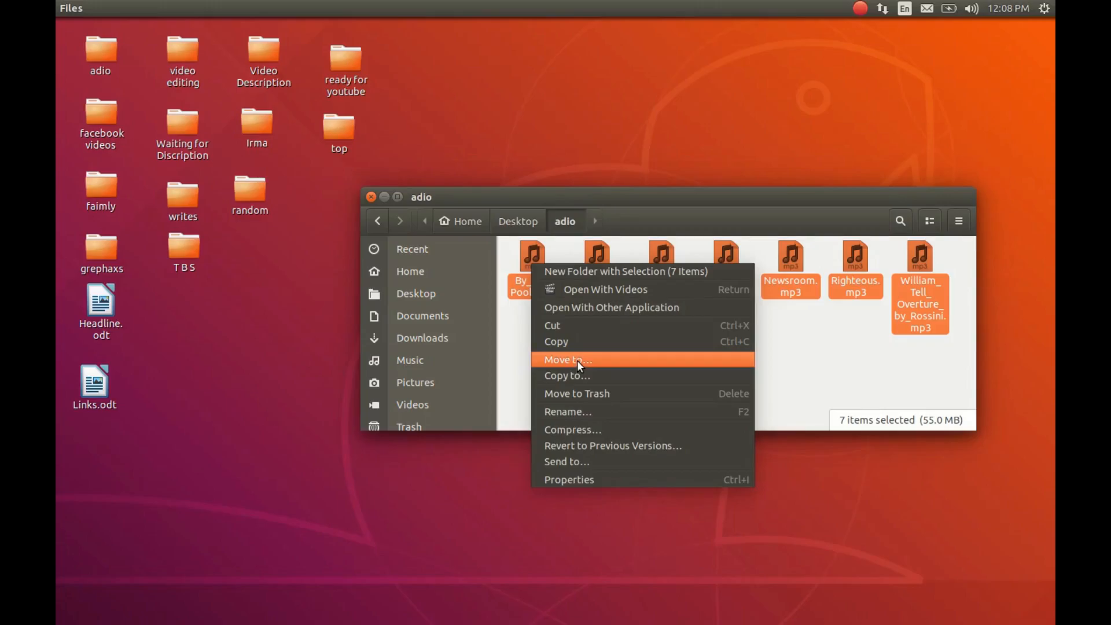
left_click(578, 363)
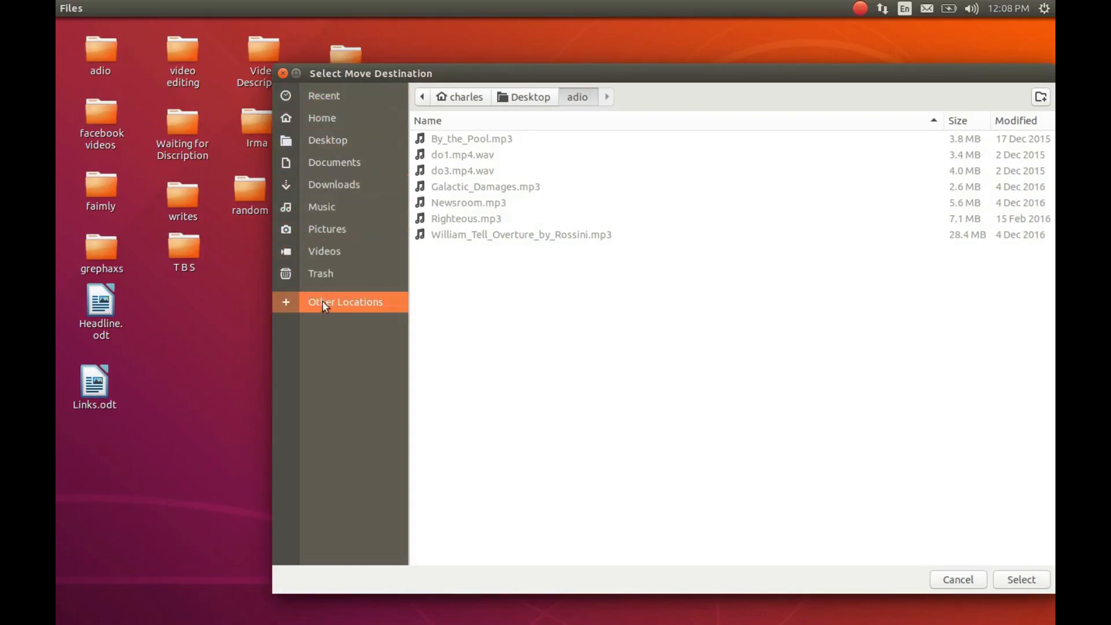
Step: Pick Music in the sidebar as the move destination
left_click(324, 206)
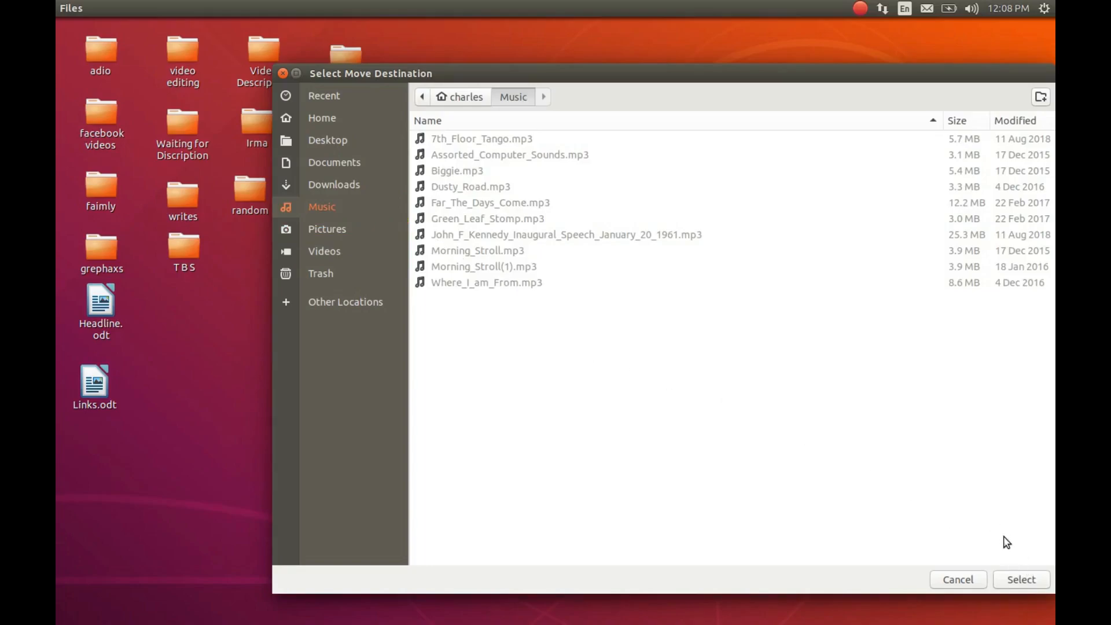
Step: Confirm the move into Music, then view the seven tracks there alongside the existing ones
left_click(1025, 580)
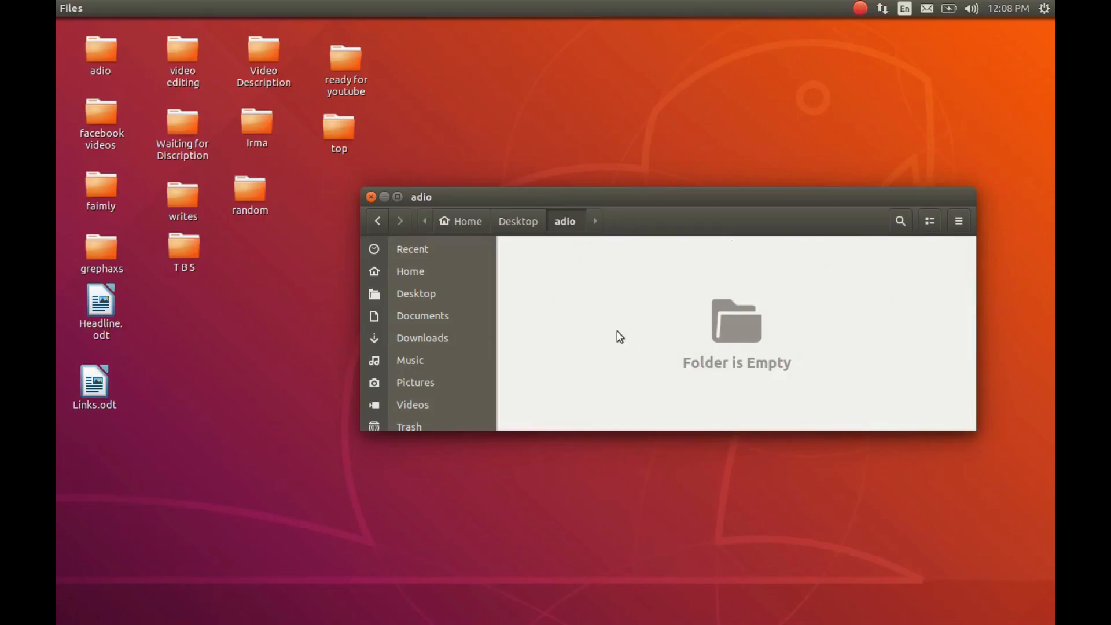
left_click(423, 361)
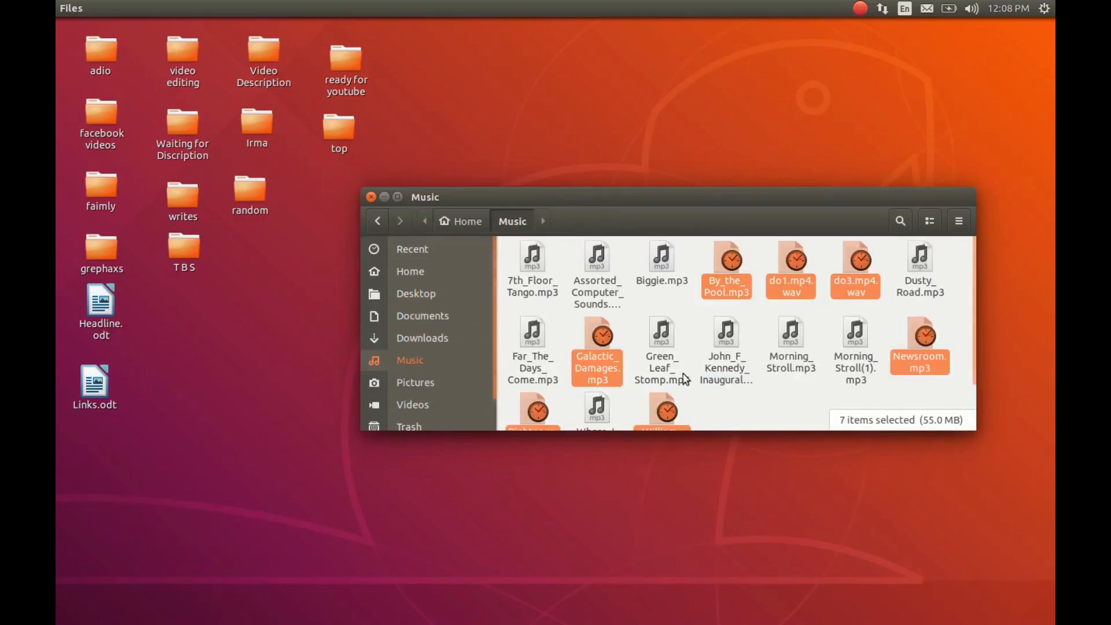